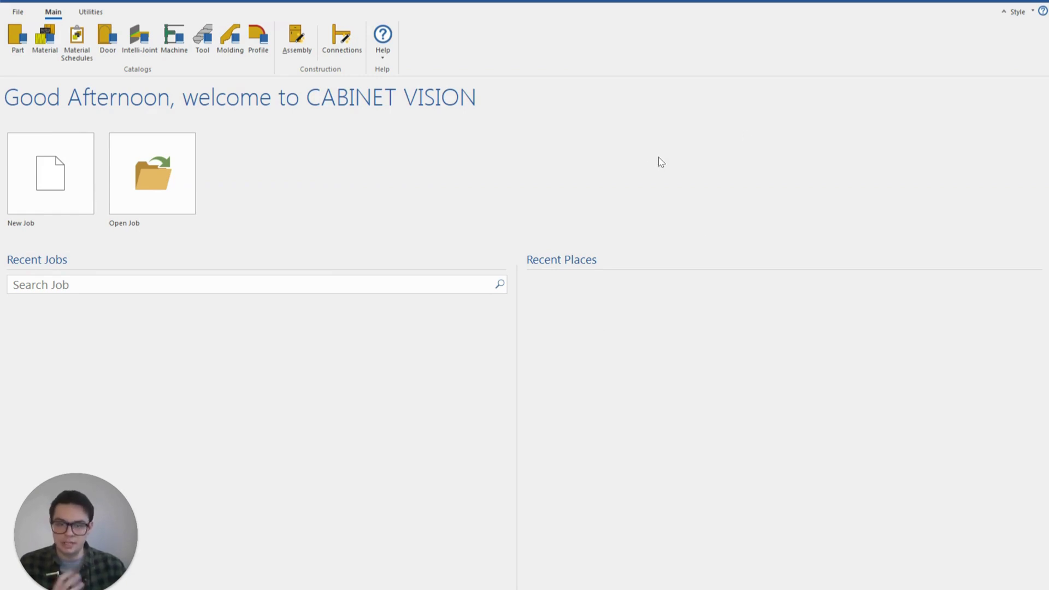
Launch the Setup Package utility from Cabinet Vision's Utilities tools.
click(97, 15)
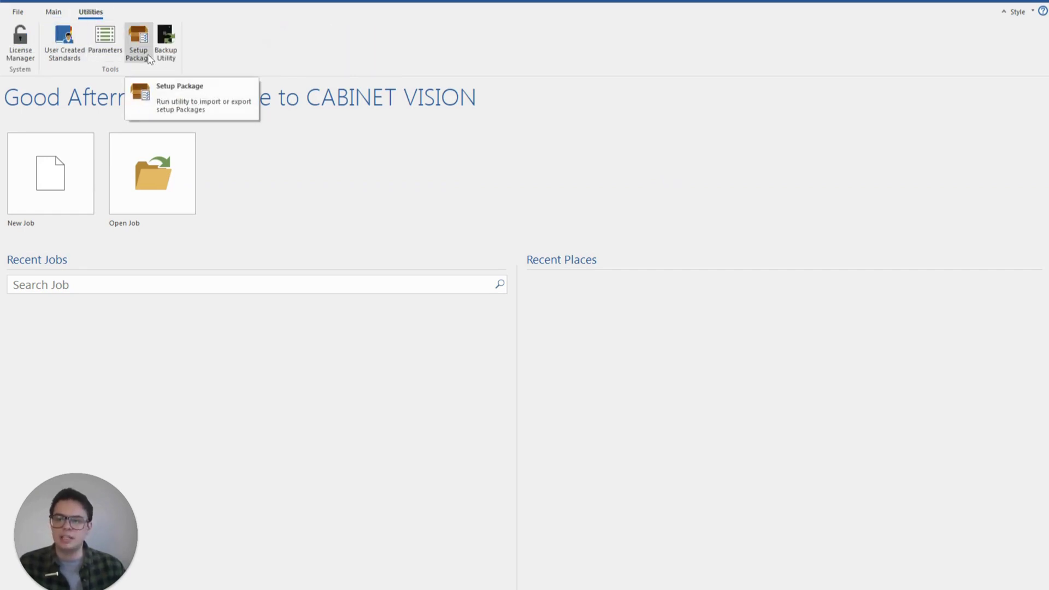
click(149, 59)
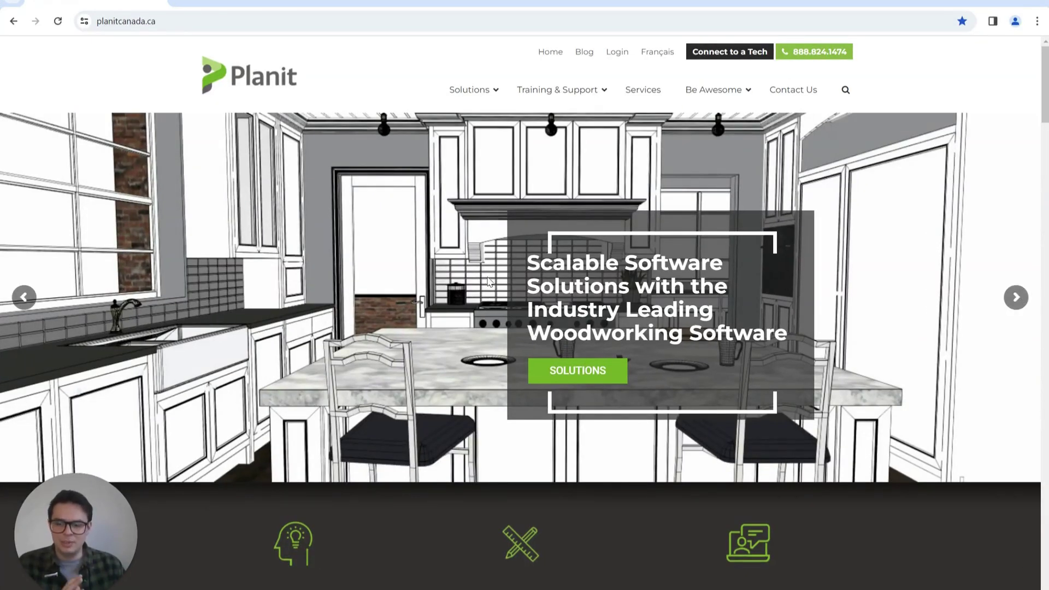
Go to Planit Canada's Cabinet Vision Tools & Packages page and find the Richelieu Axial entry.
mouse_move(469, 89)
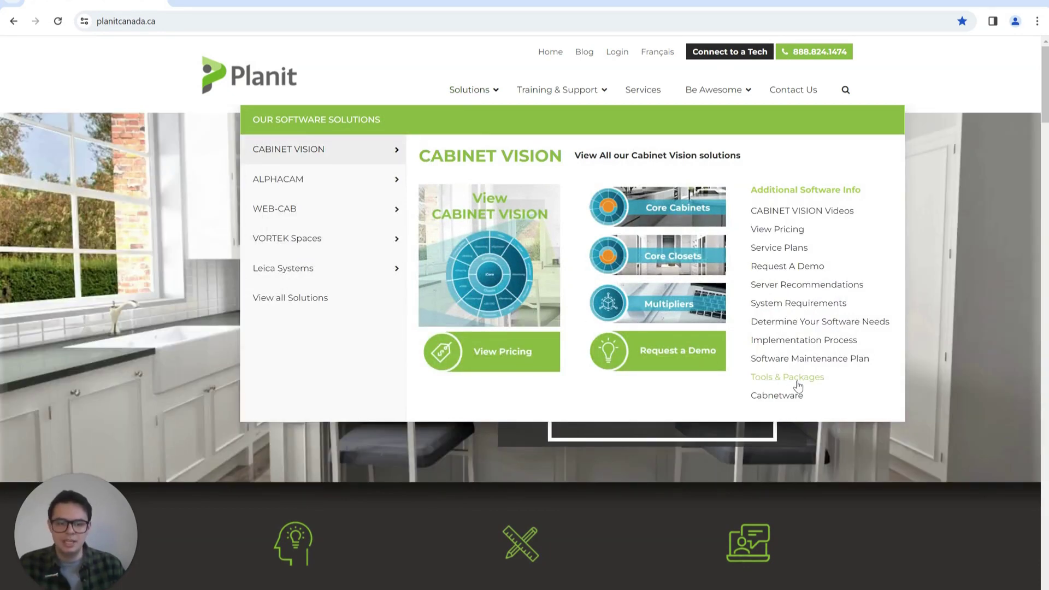
click(798, 385)
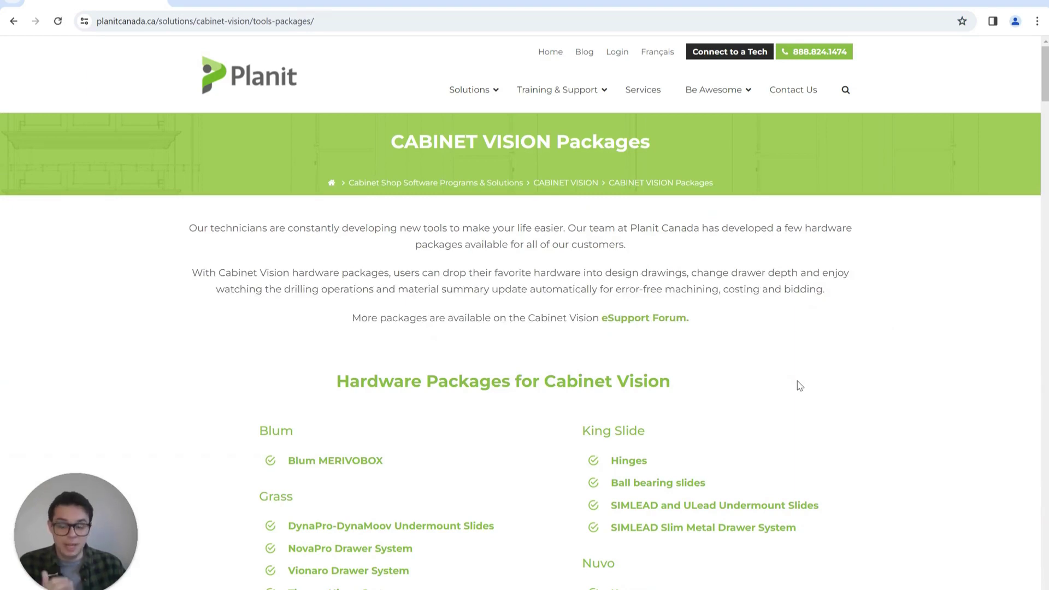
scroll(799, 385, down, 4)
scroll(798, 385, up, 3)
scroll(796, 387, down, 3)
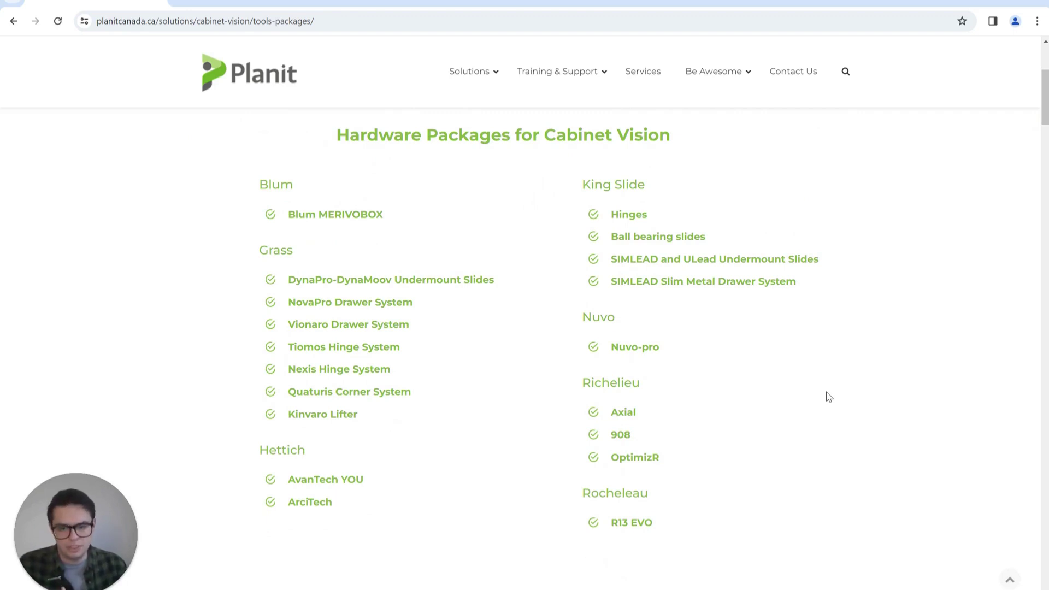
scroll(827, 396, down, 4)
scroll(826, 393, down, 7)
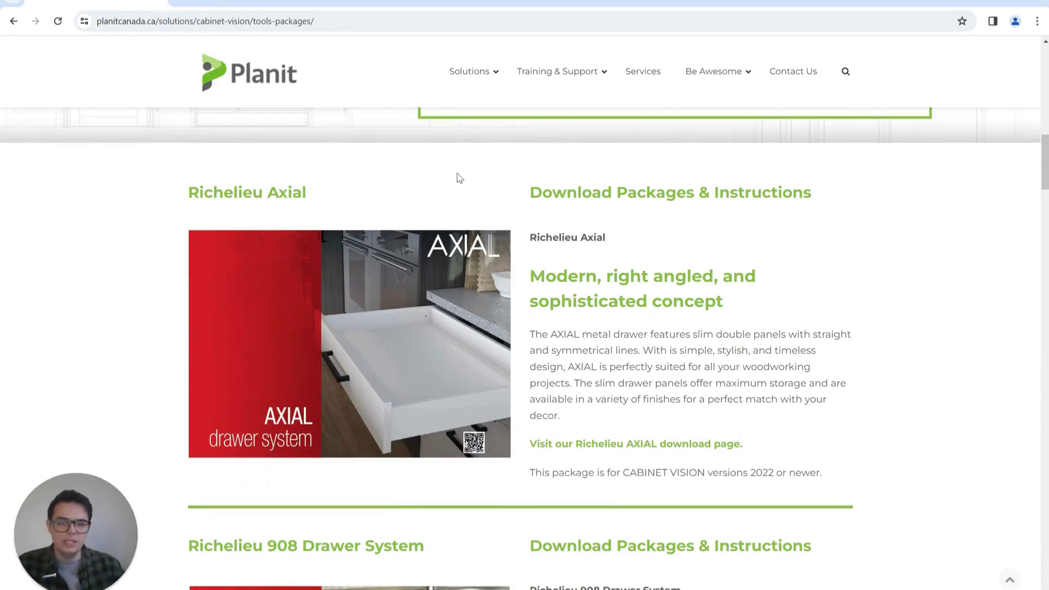
drag(530, 471, 826, 473)
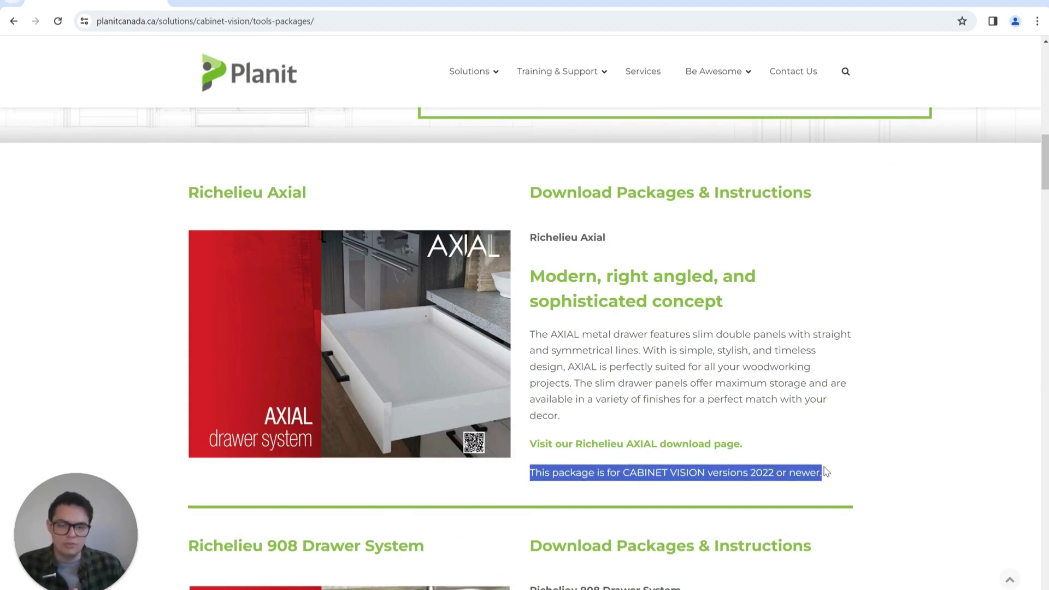
click(817, 408)
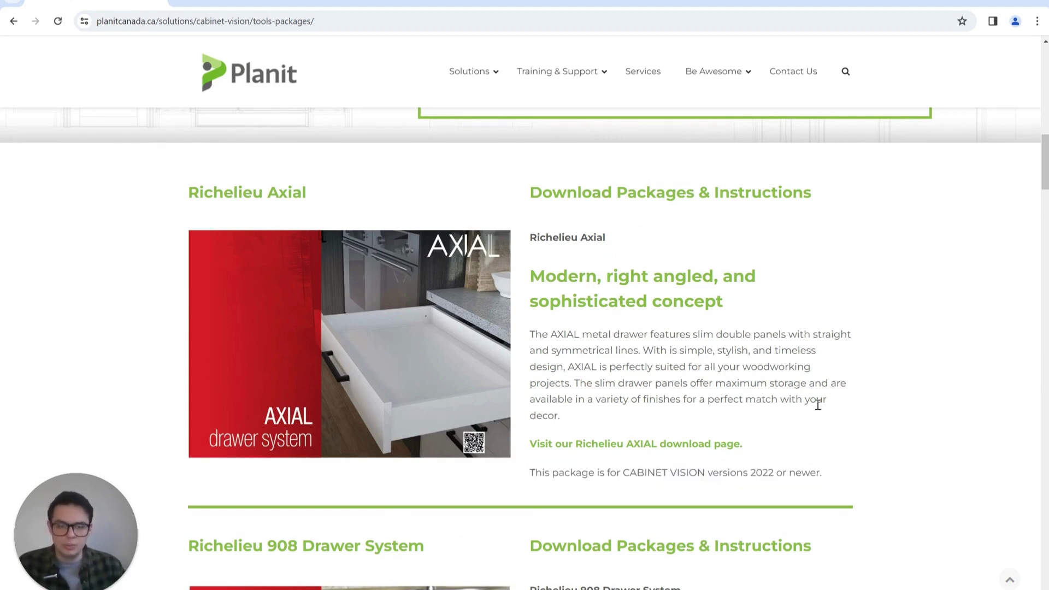
Download the Richelieu AXIAL package and instructions zip (7.2 MB) and confirm it completed.
click(627, 449)
scroll(633, 448, down, 5)
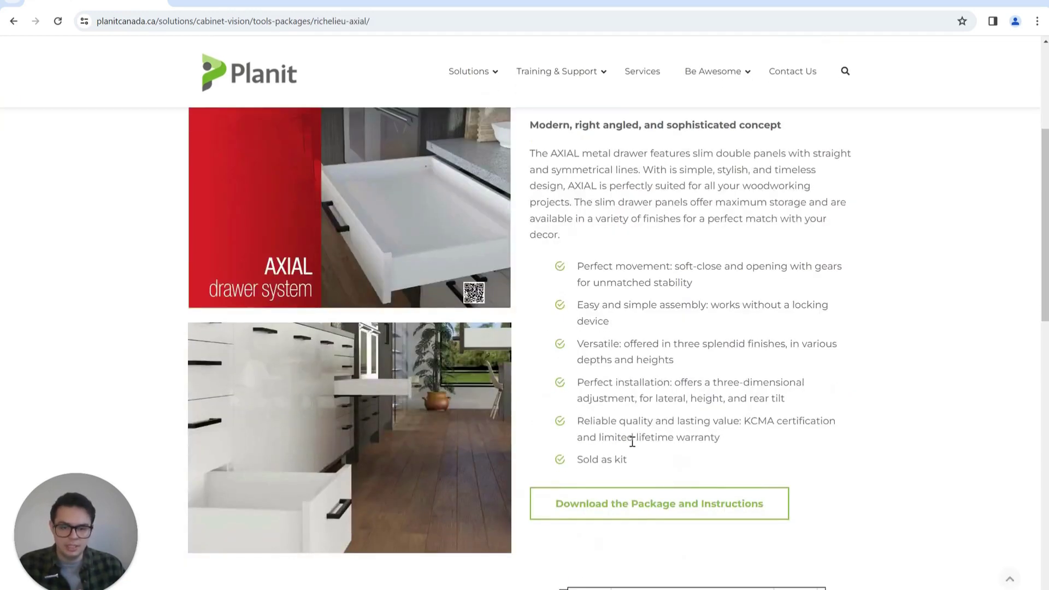
click(629, 510)
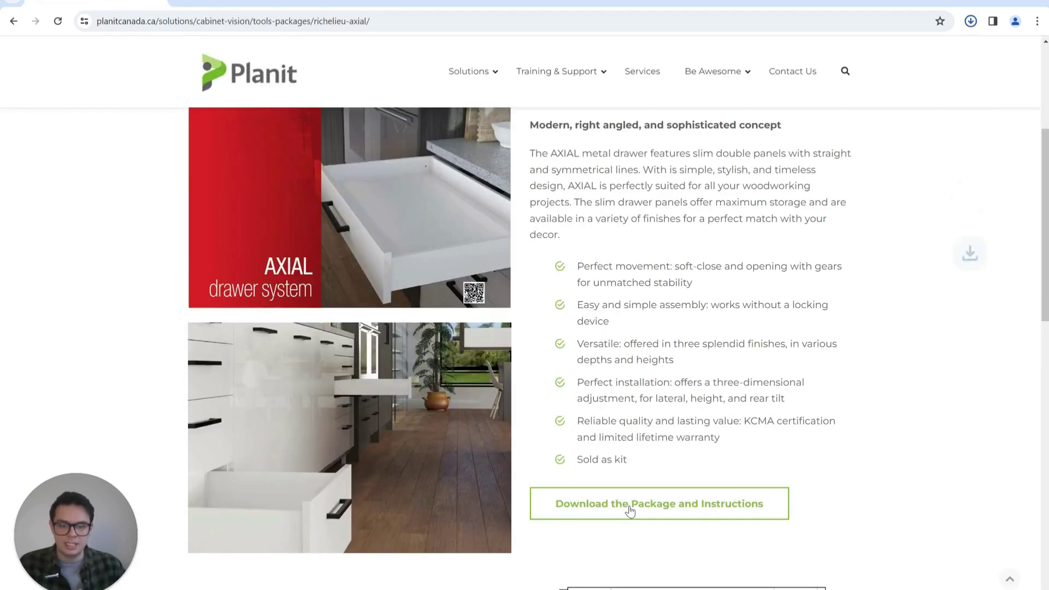
click(972, 22)
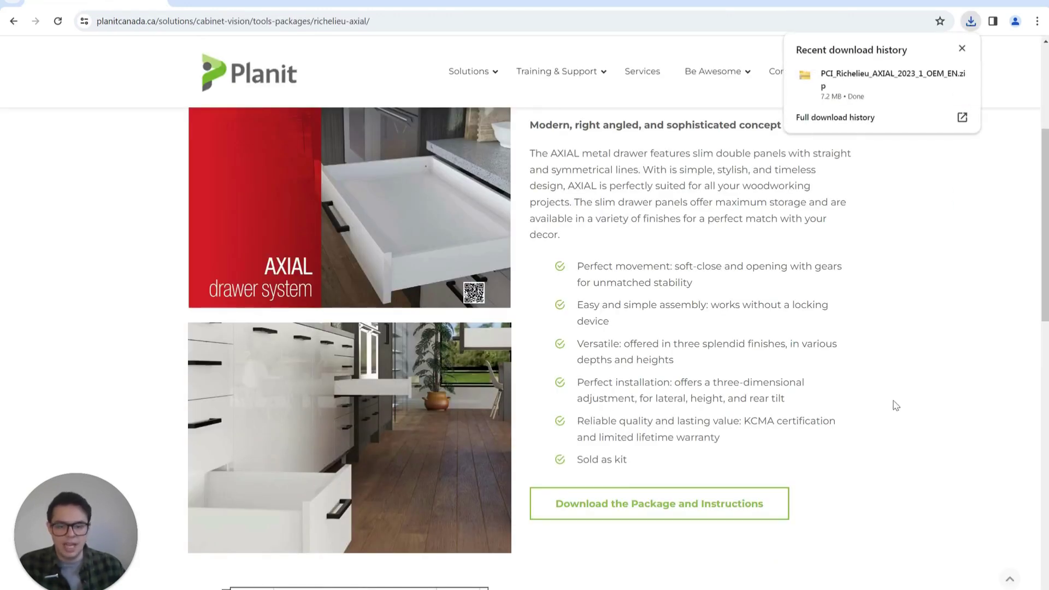
key(super+e)
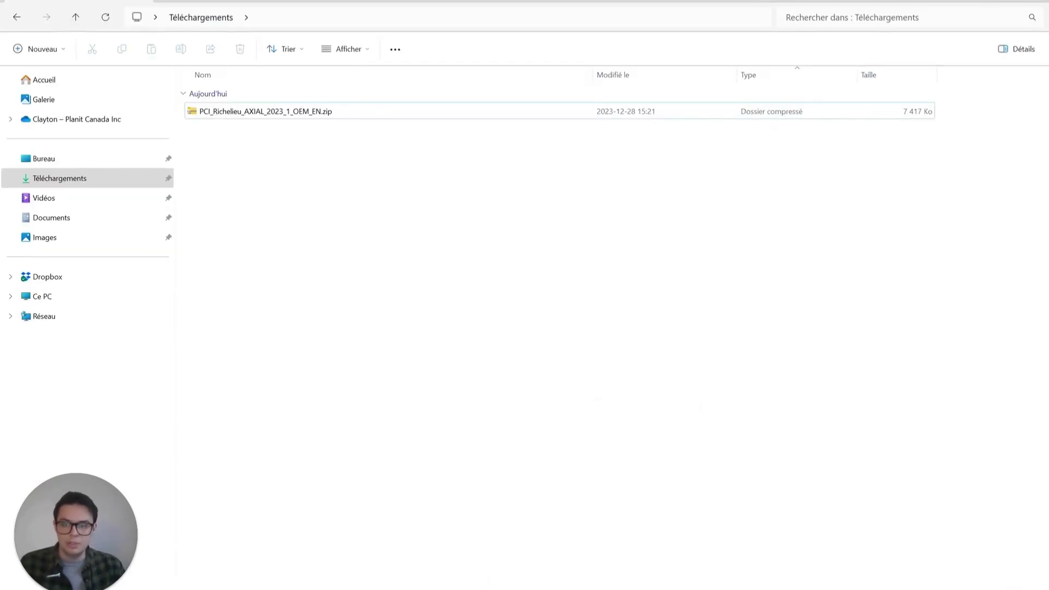
Extract the AXIAL zip into its suggested folder with Extraire tout.
click(284, 112)
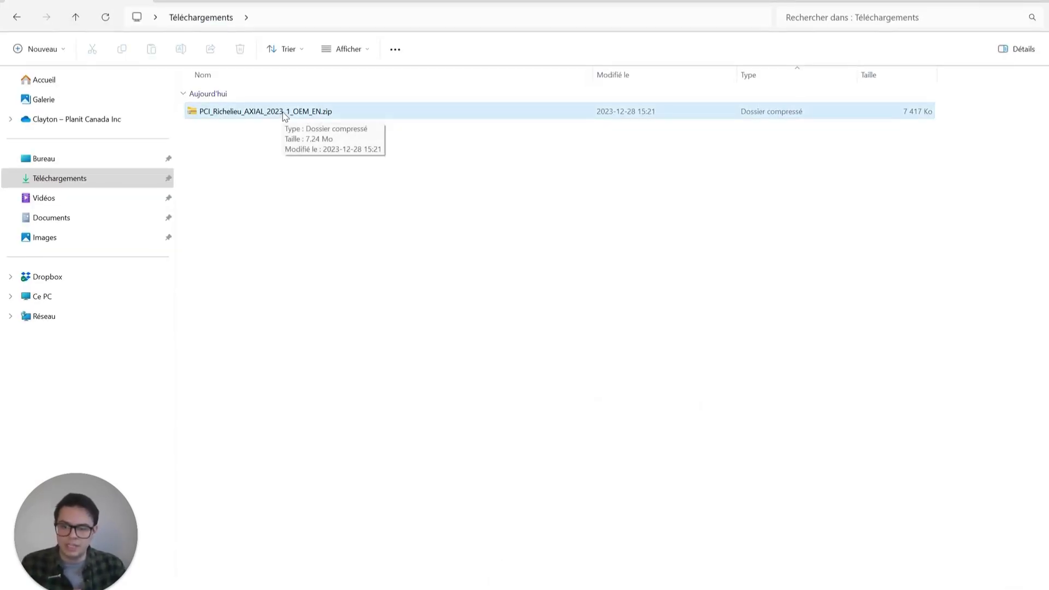
click(291, 125)
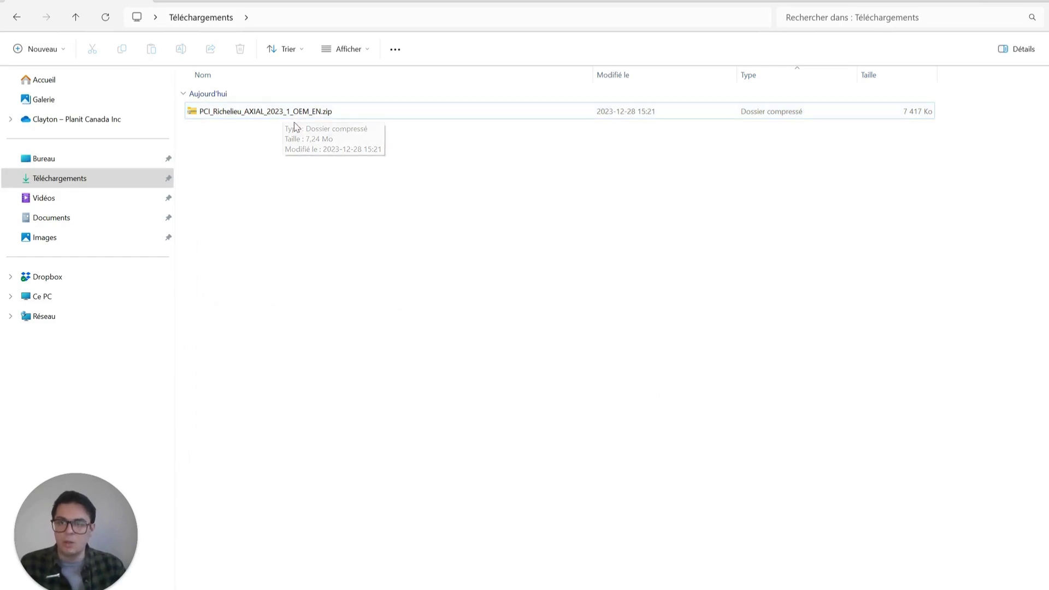
right_click(226, 112)
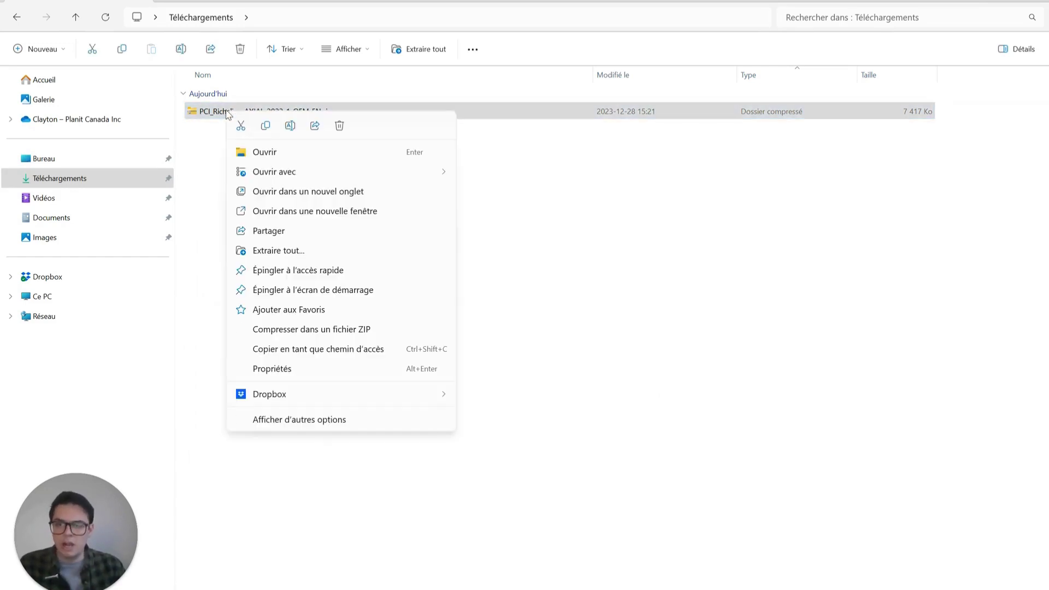
click(280, 250)
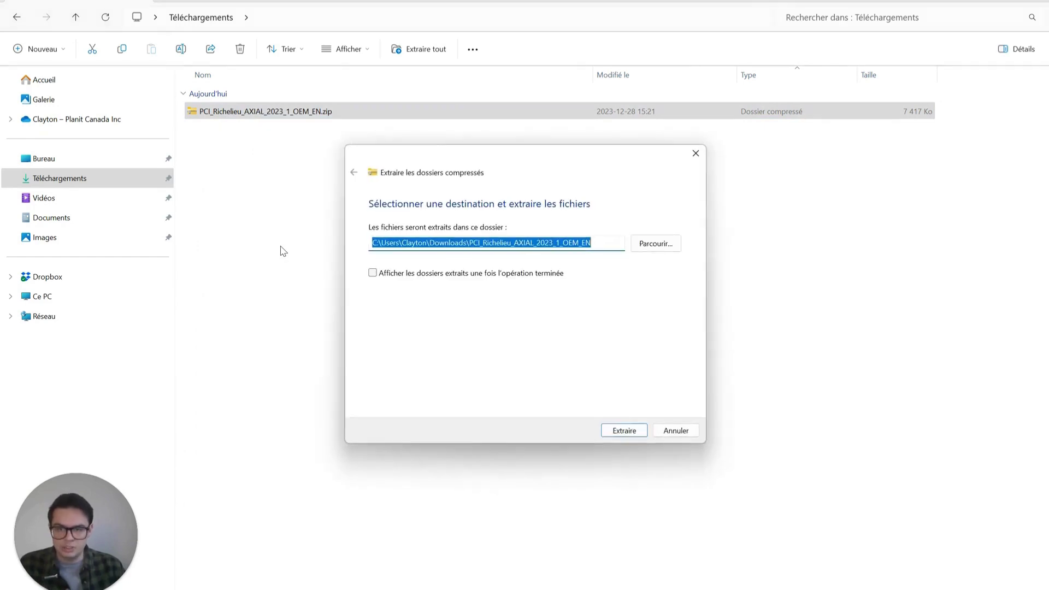
click(634, 431)
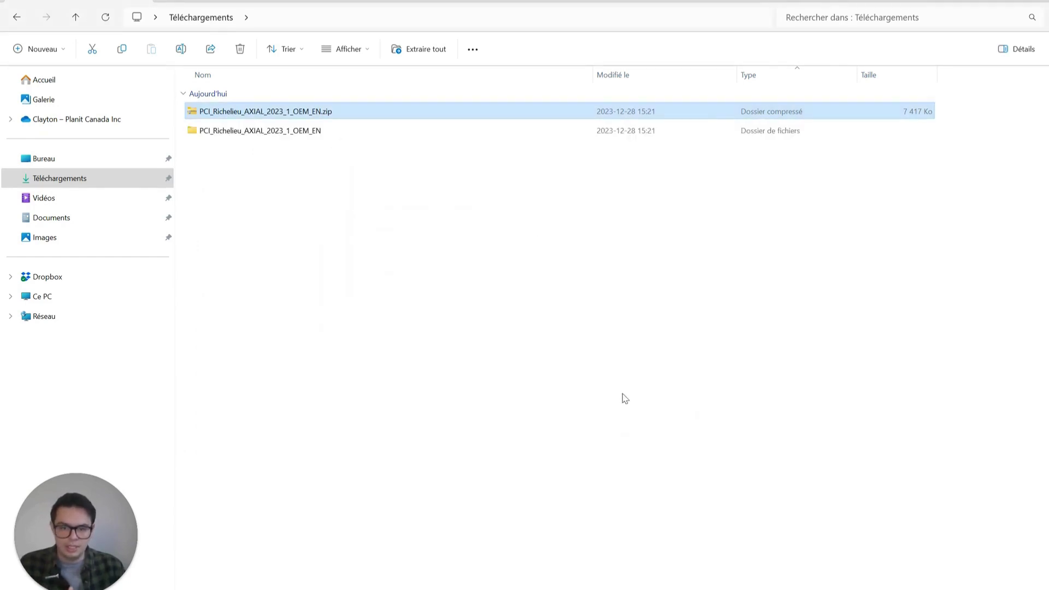
Open the extracted folders and select PCI_Richelieu_AXIAL_v1_0_OEM.pkg.
double_click(230, 132)
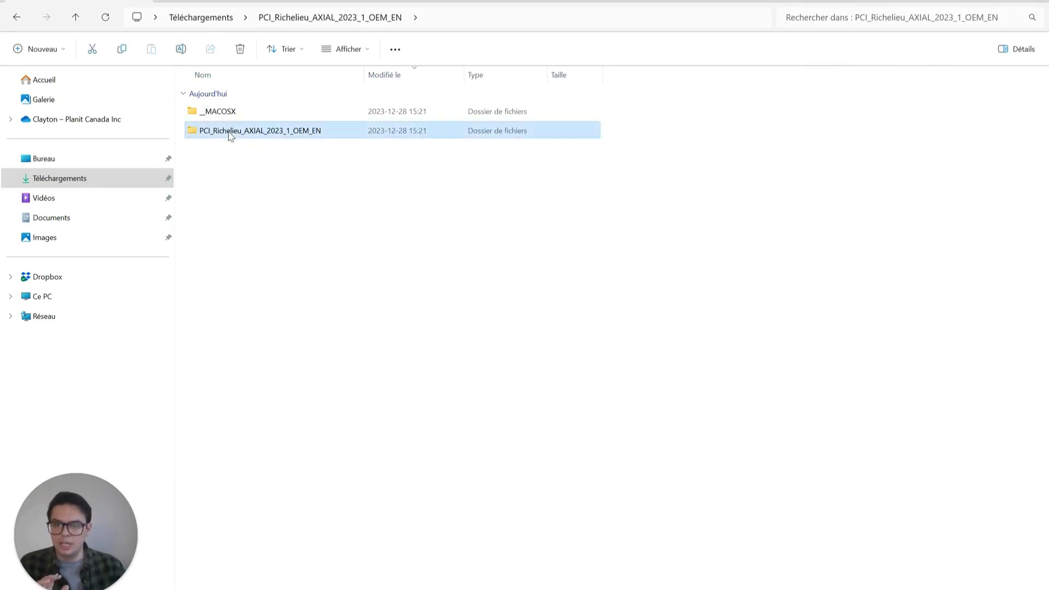
double_click(230, 131)
click(230, 134)
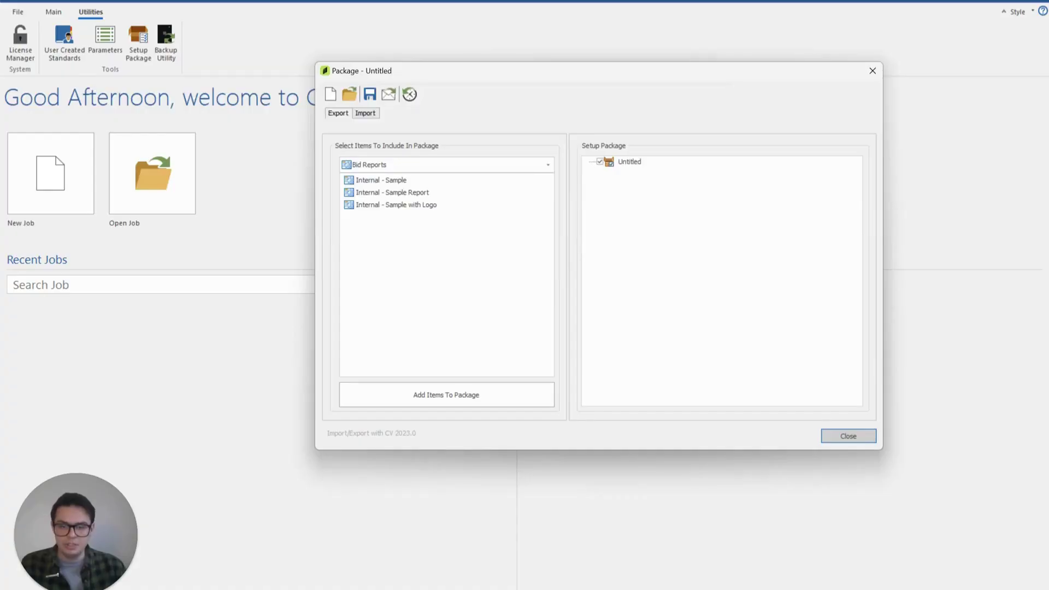
Switch the Package utility to Import and load PCI_Richelieu_AXIAL_v1_0_OEM.pkg.
click(366, 114)
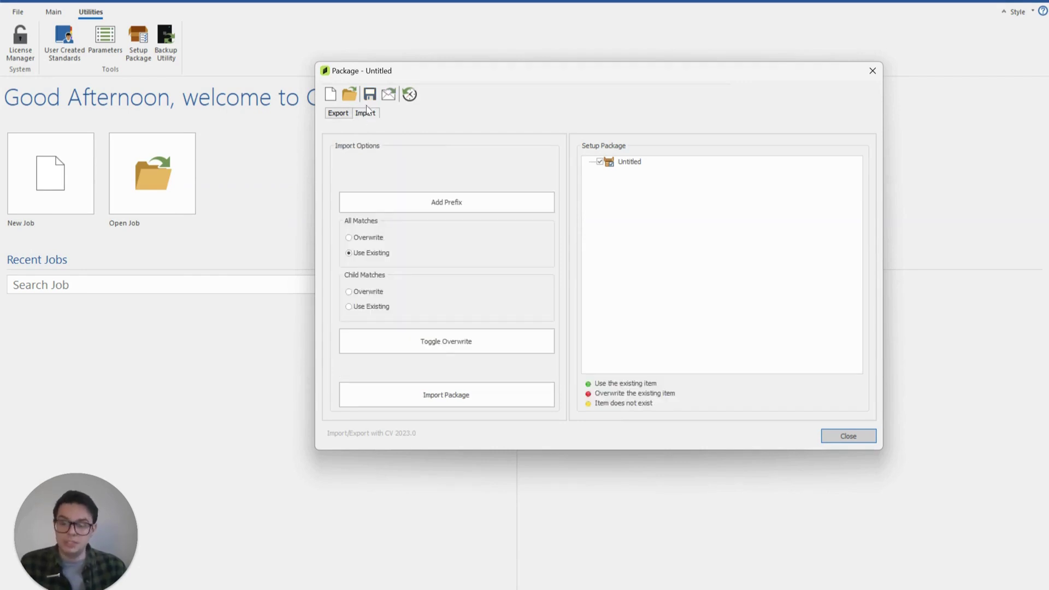
click(355, 100)
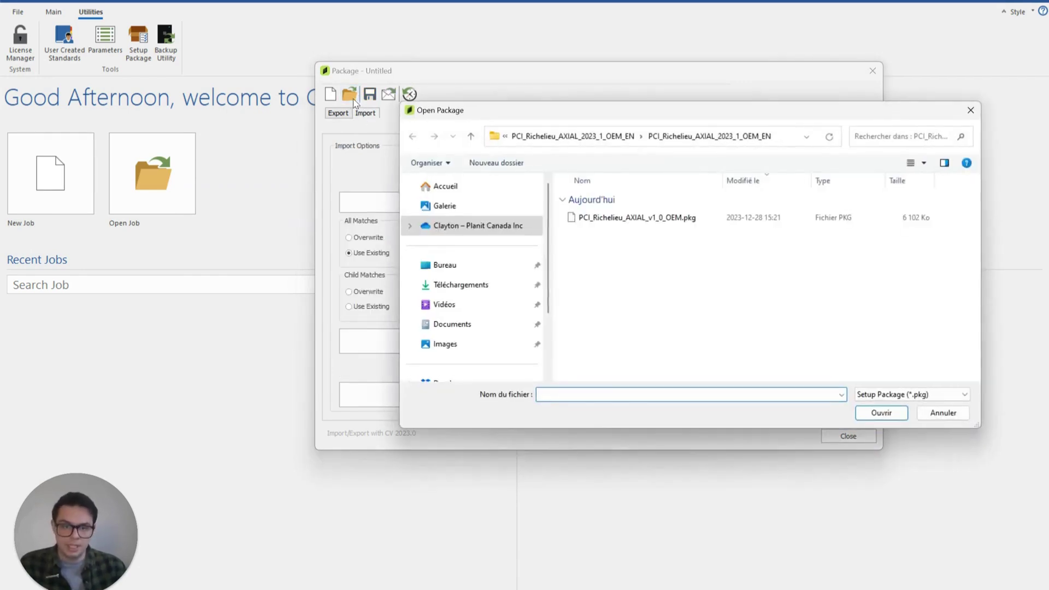
click(605, 221)
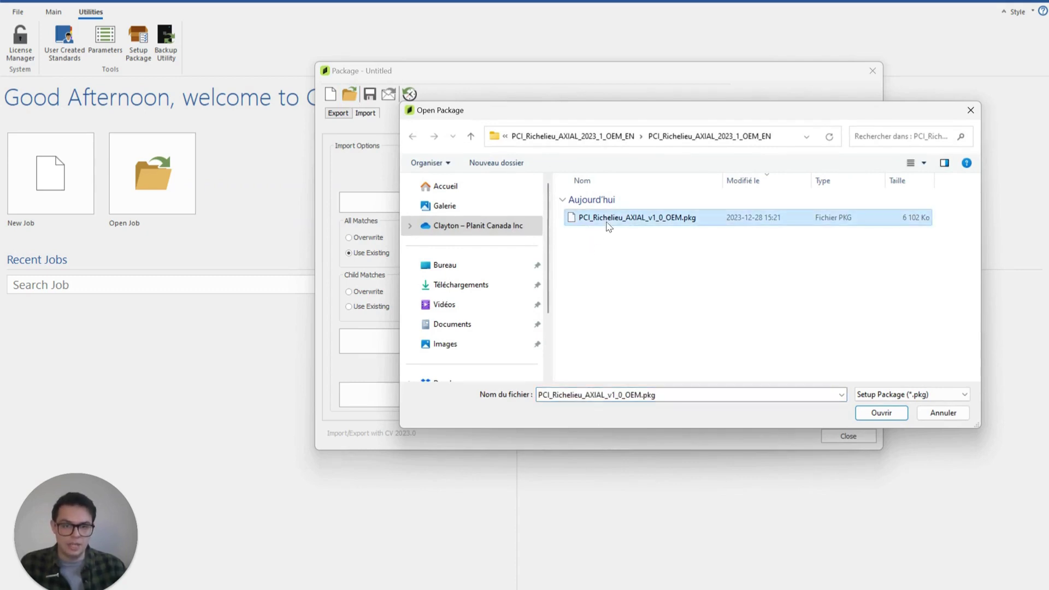
click(877, 415)
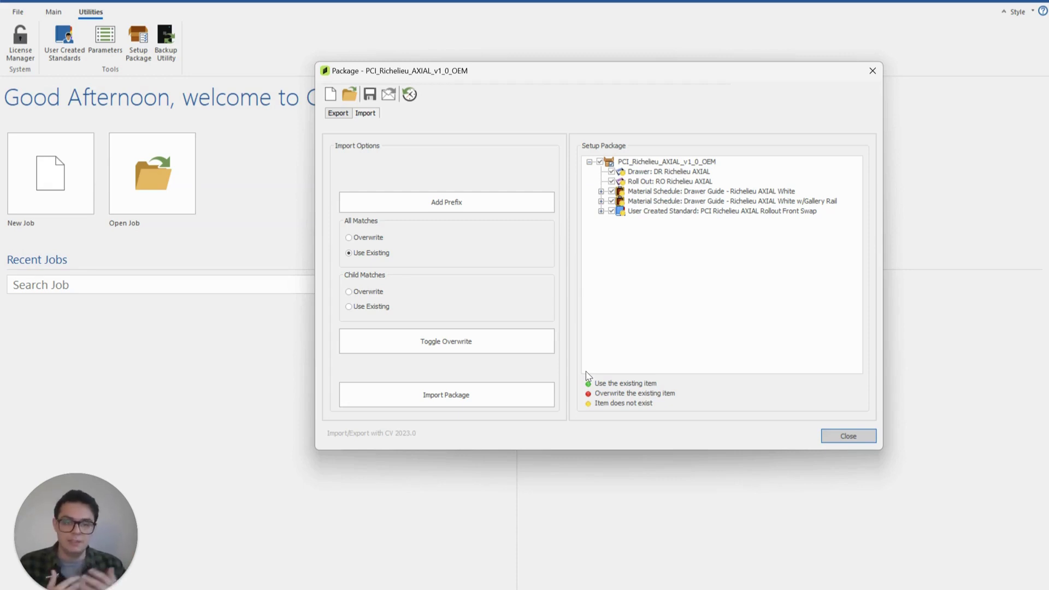
click(371, 237)
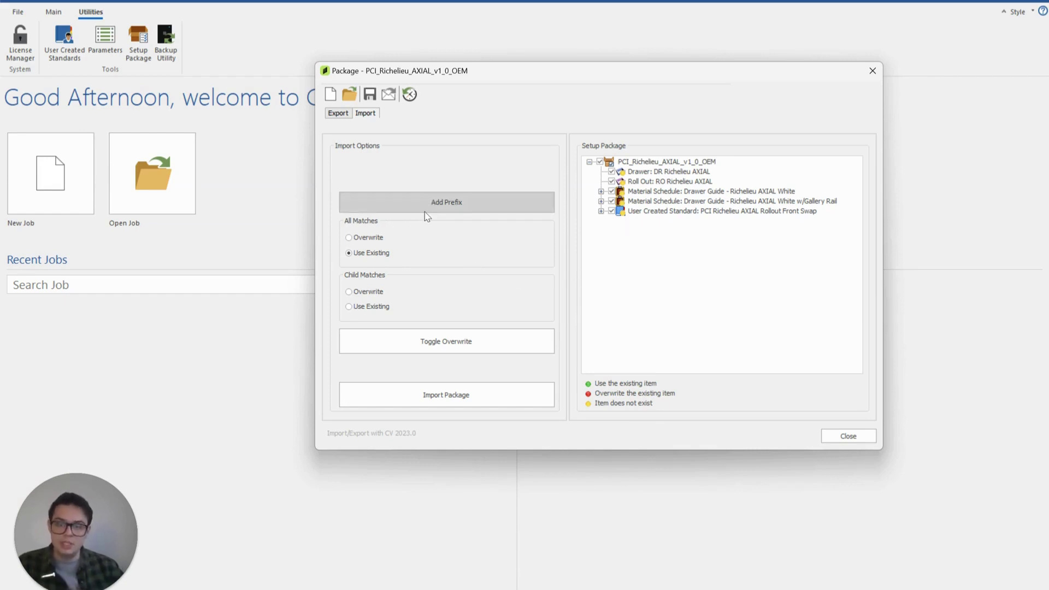
Add the prefix 'New' to all AXIAL package items, review the renamed entries, and start importing.
click(460, 212)
text(New)
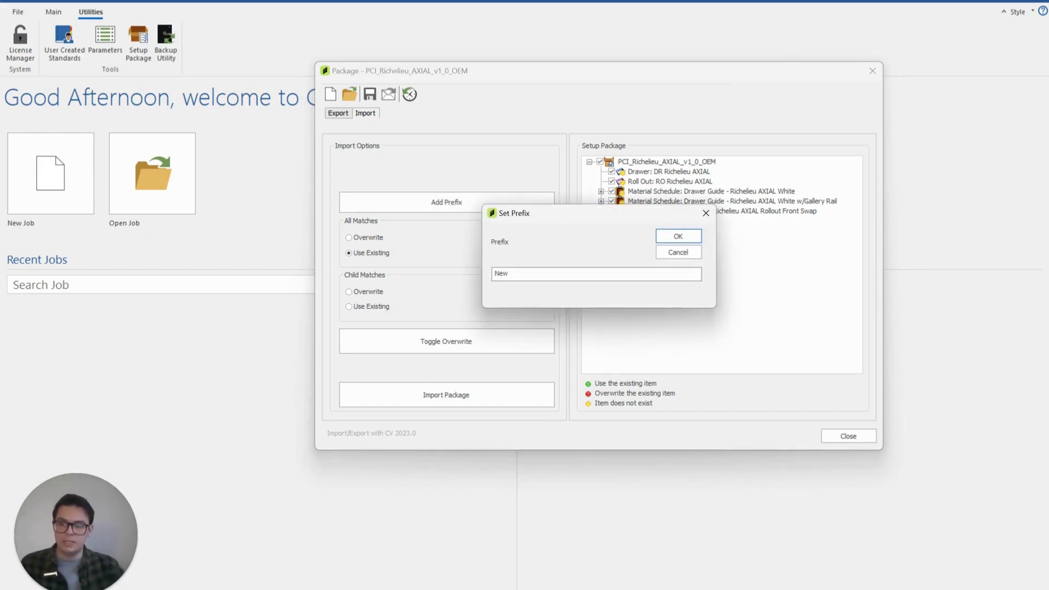
click(666, 239)
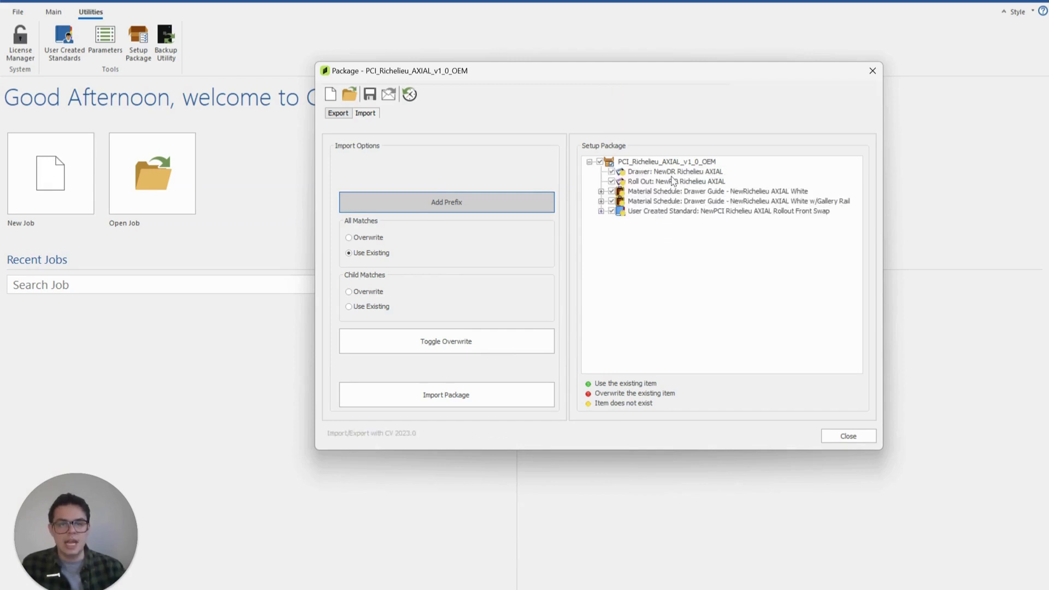
click(668, 182)
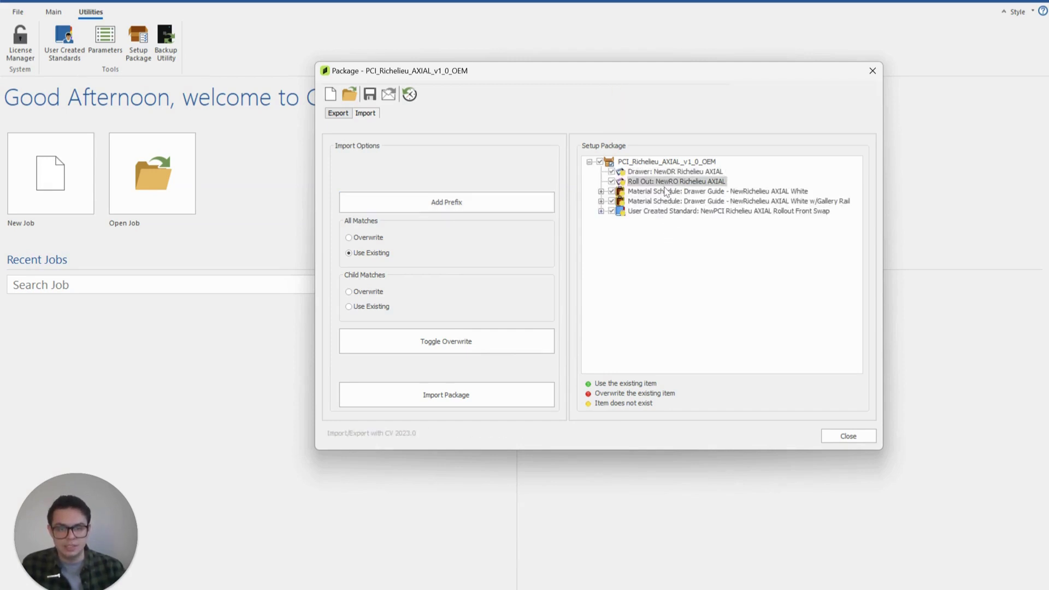
click(738, 193)
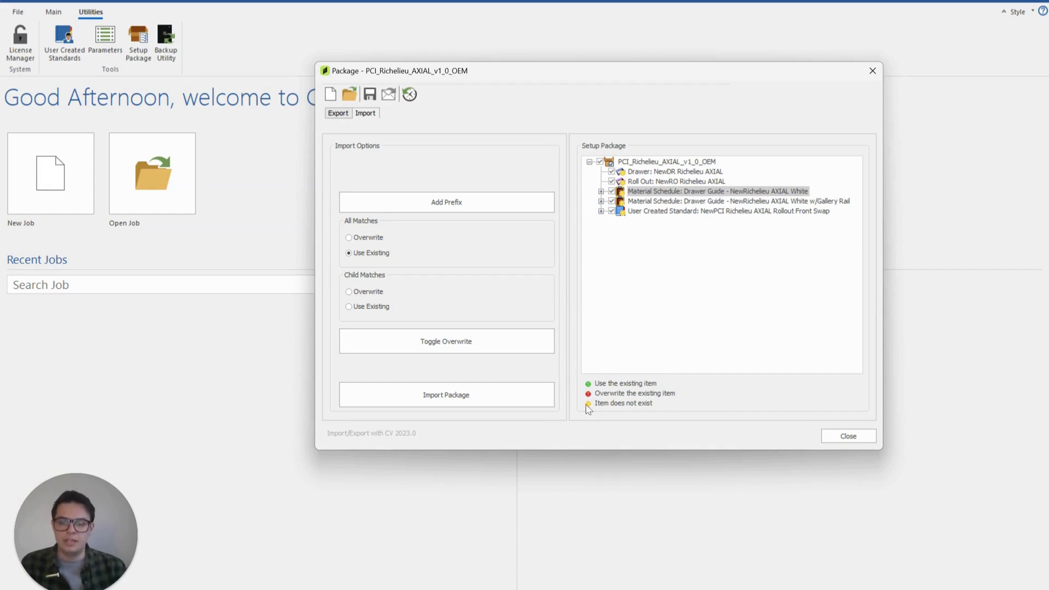
click(483, 407)
Confirm the AXIAL package import, acknowledge Import Complete, and close the Package window.
click(546, 337)
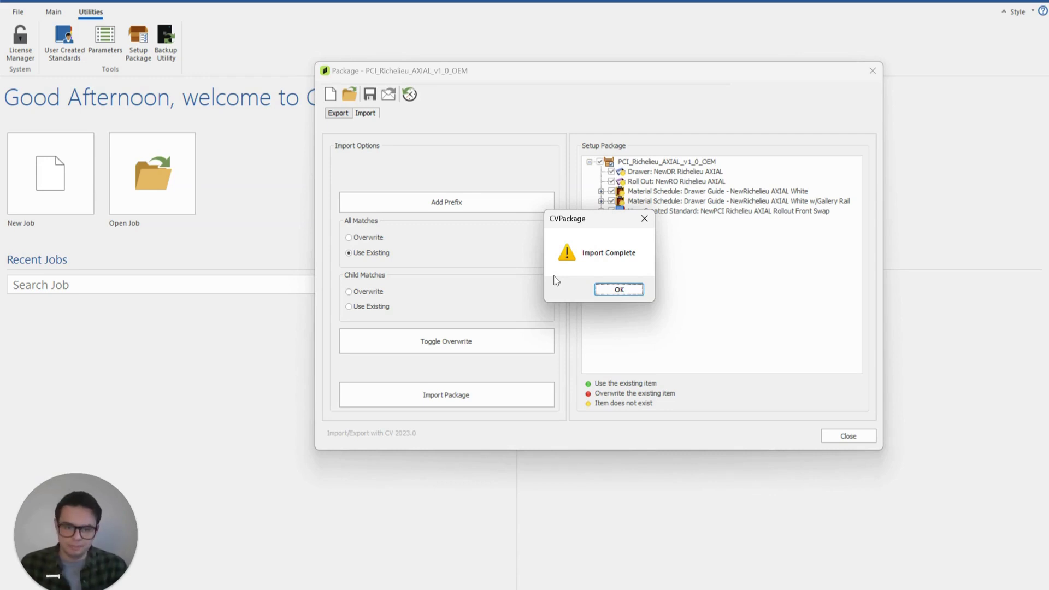
click(619, 290)
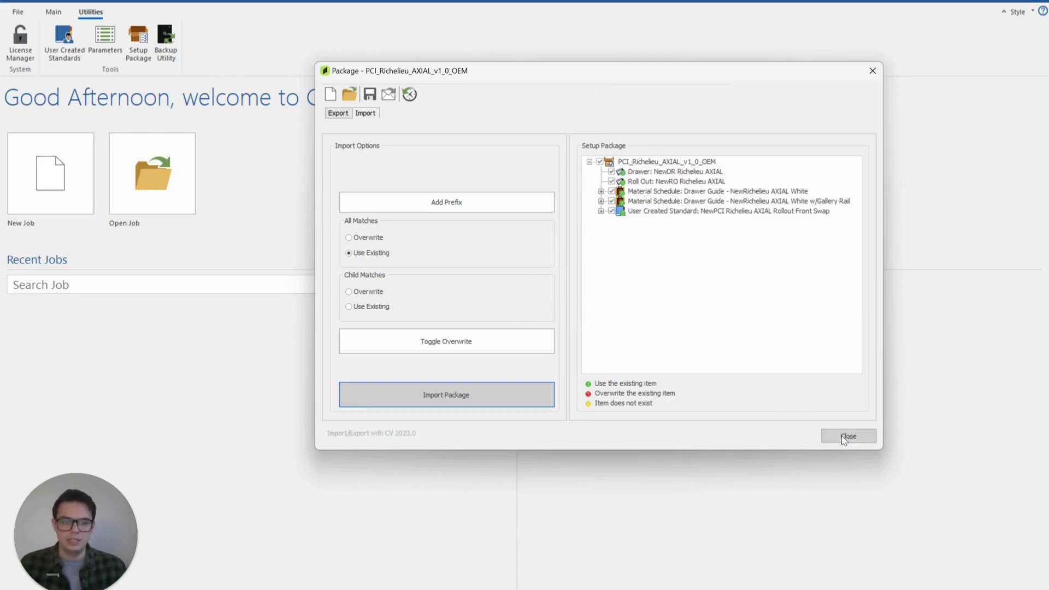
click(844, 437)
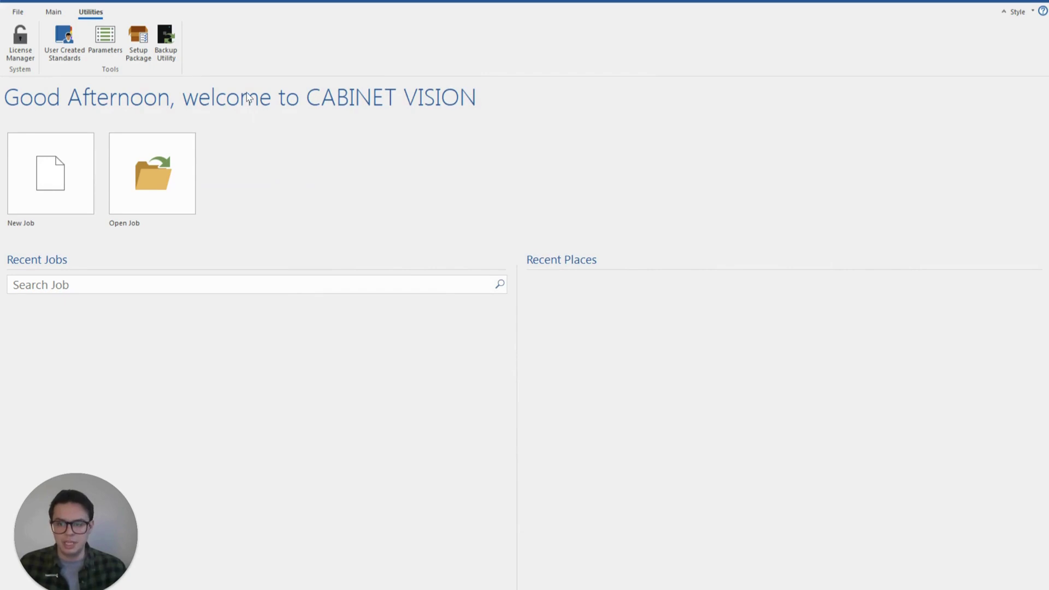
Start a new job using NewRichelieu AXIAL White as the cabinet drawer guide schedule.
click(83, 170)
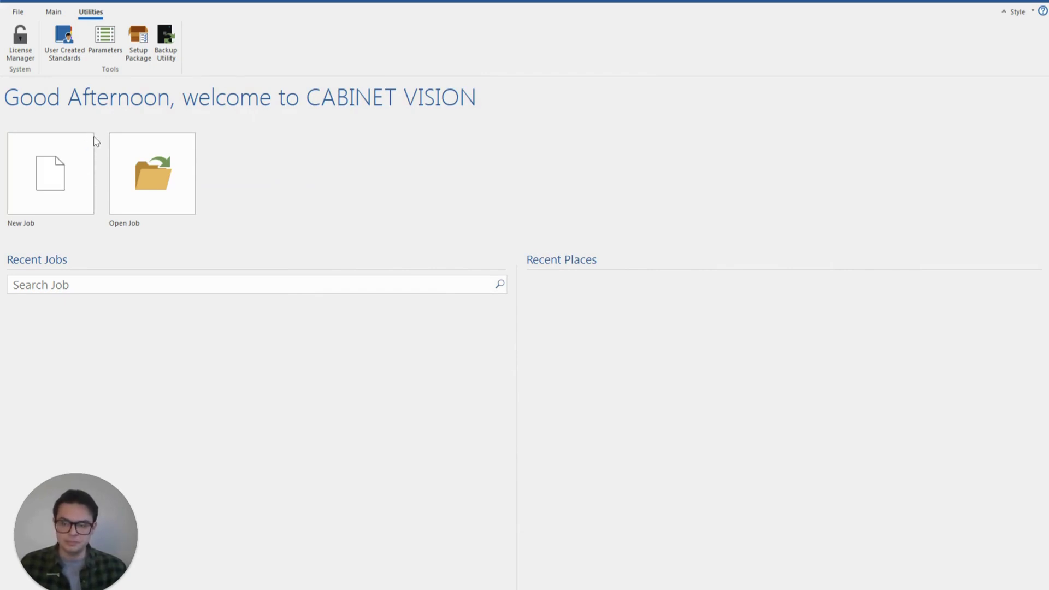
click(380, 259)
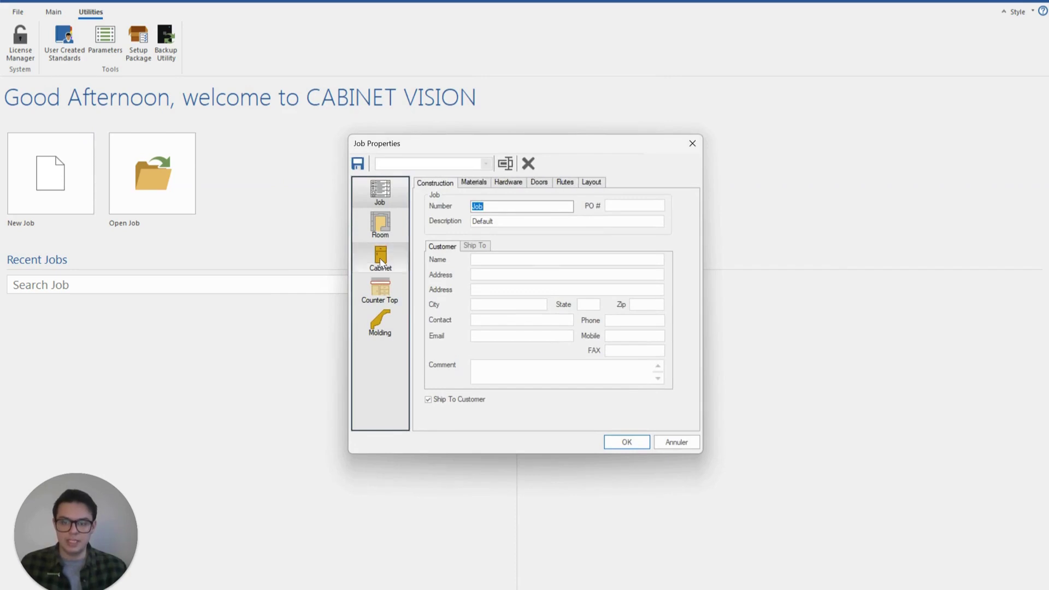
click(504, 184)
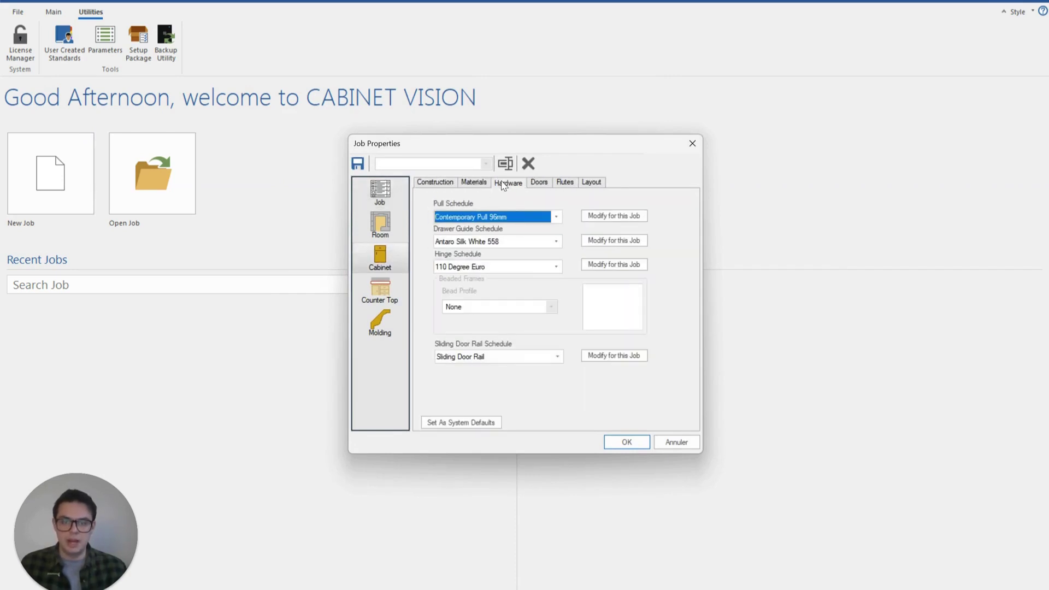
click(499, 241)
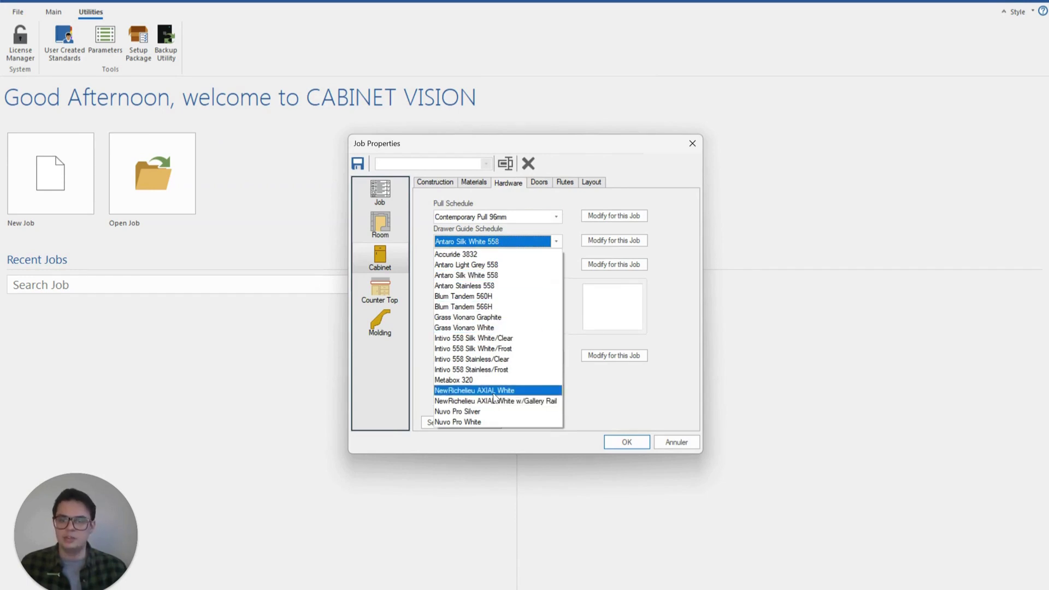
click(448, 390)
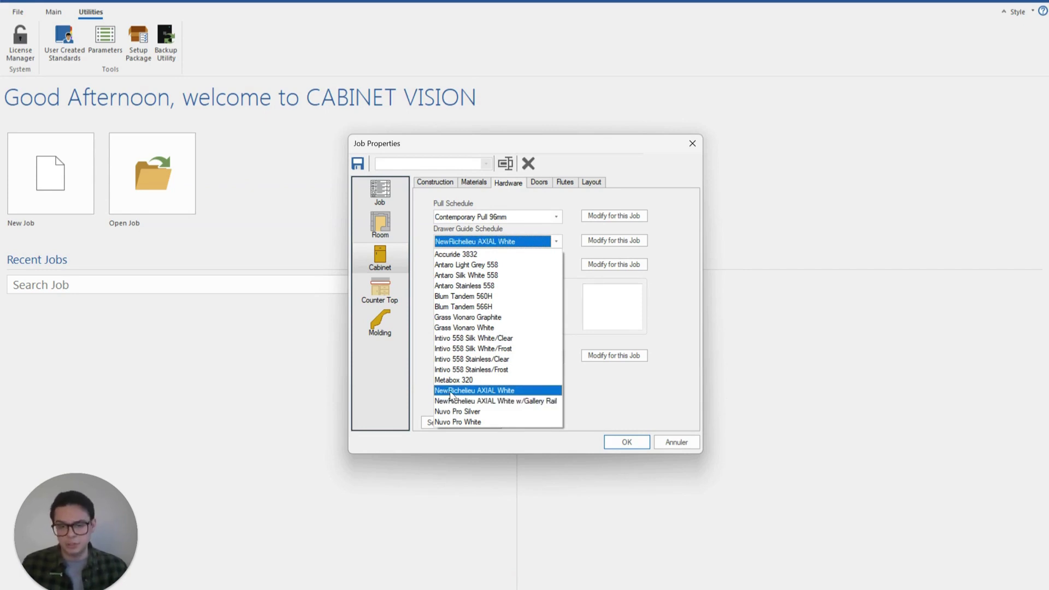
click(623, 445)
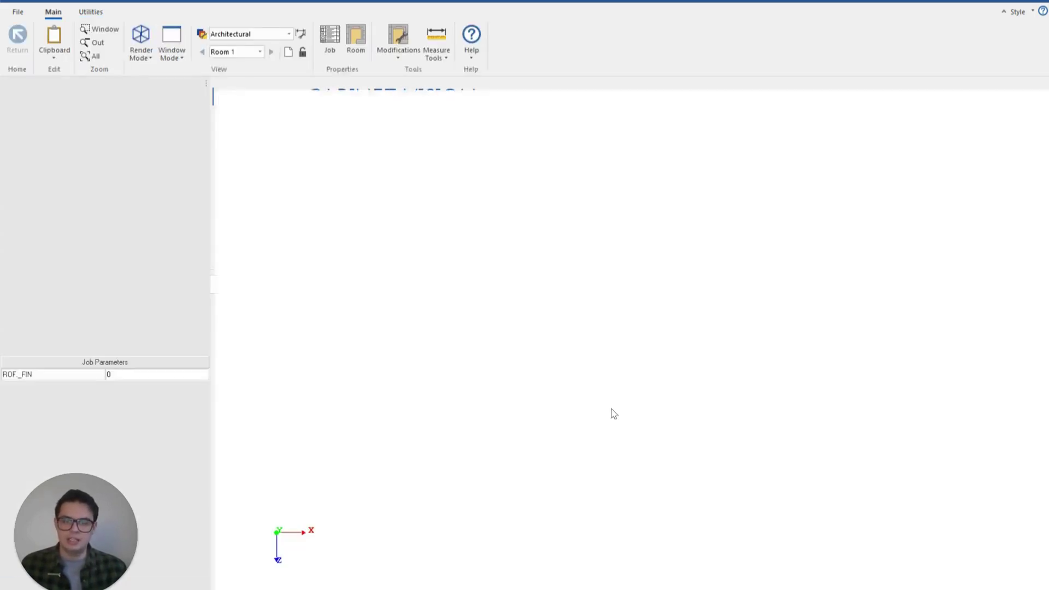
Draw a 3886.4-long wall with the Chained Line tool.
click(138, 105)
click(348, 223)
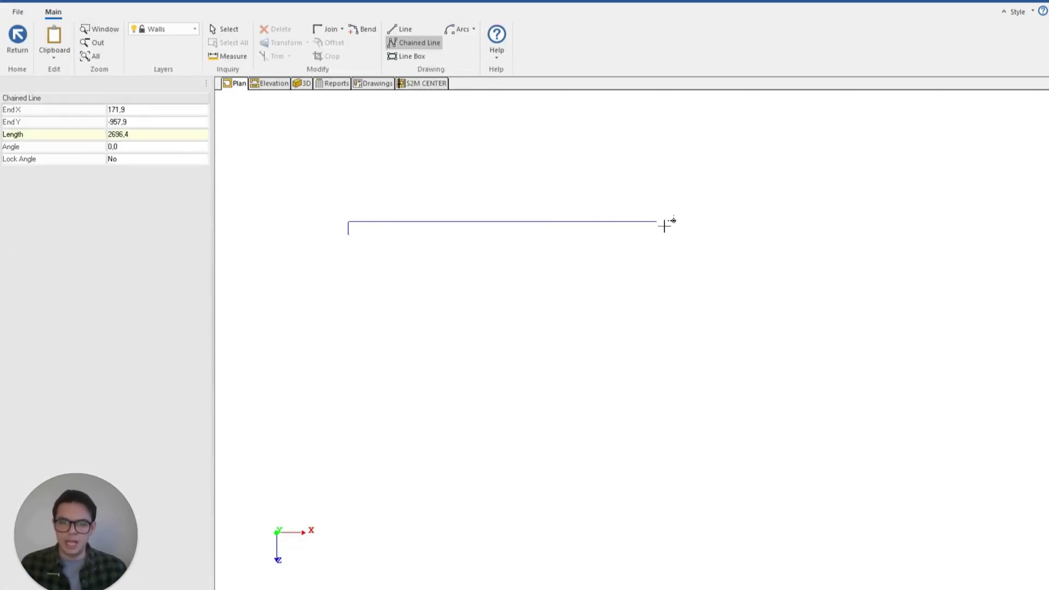
click(785, 223)
Place a 508-wide Base 3 Drawer cabinet on the wall elevation and view it in 3-D.
click(261, 86)
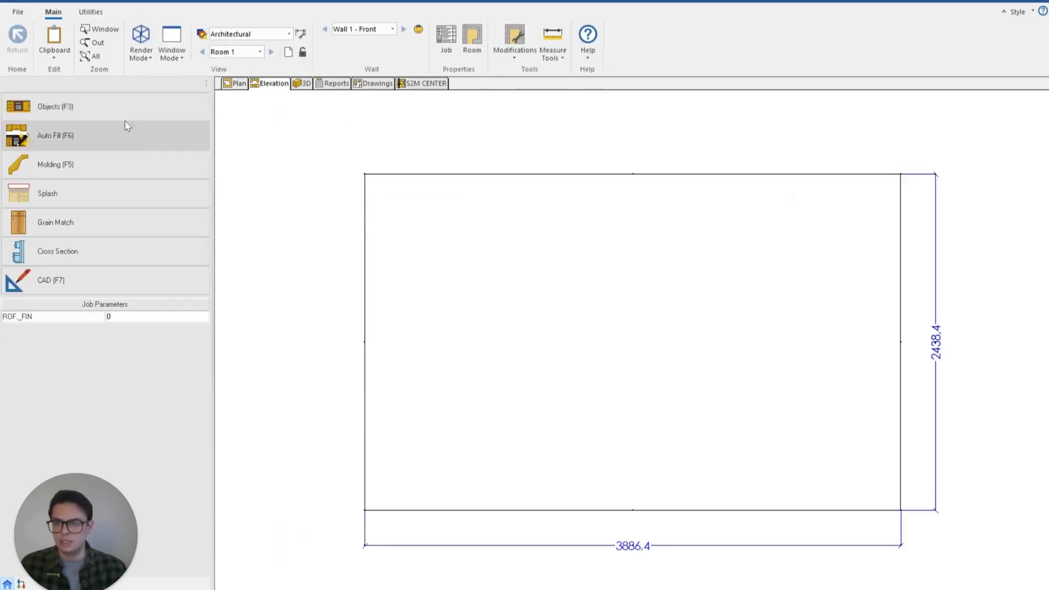
click(110, 112)
click(49, 137)
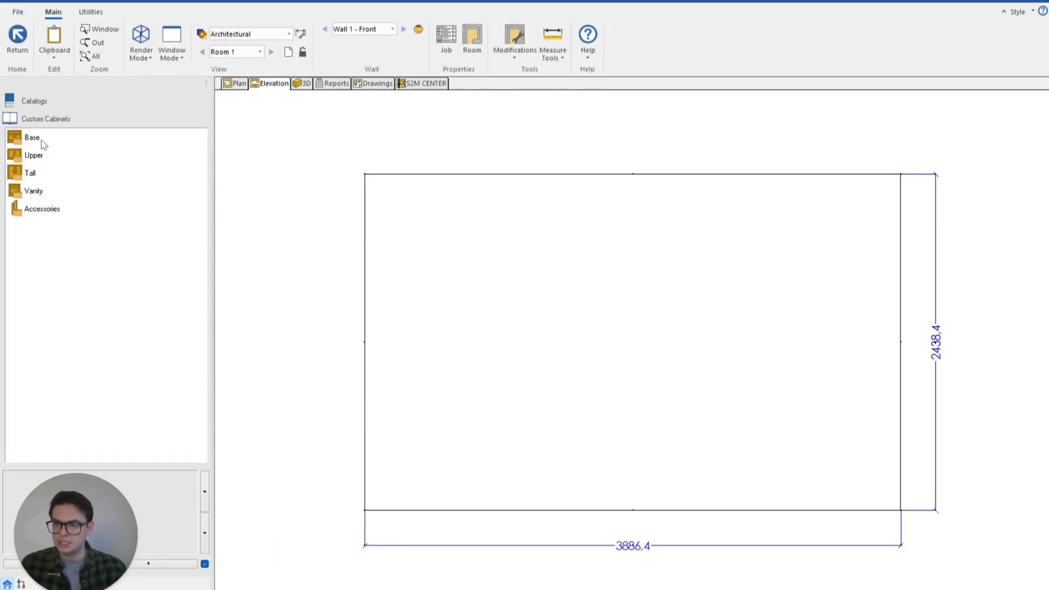
click(43, 143)
click(68, 192)
click(65, 192)
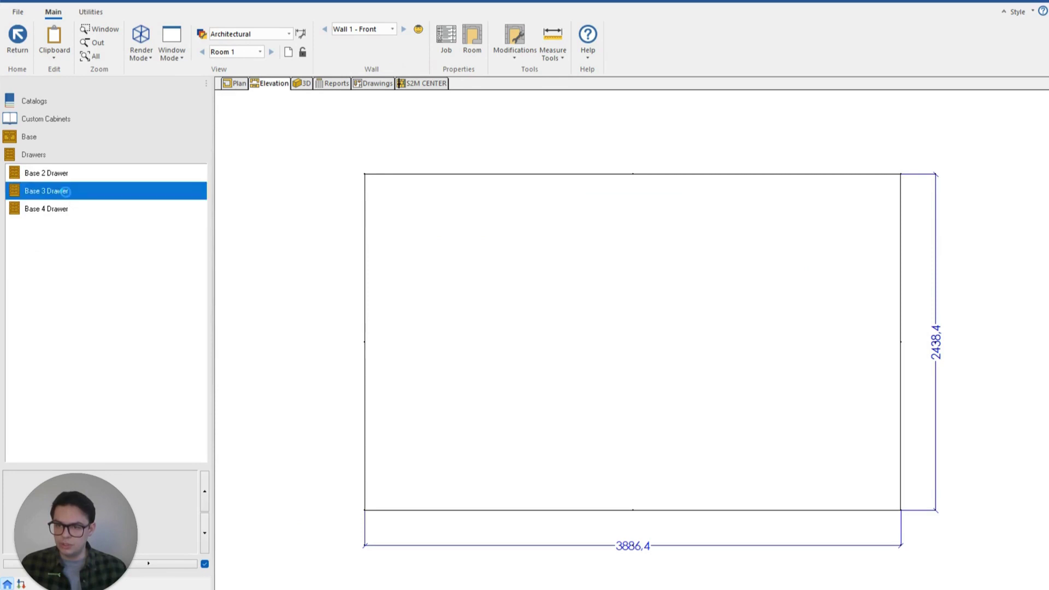
click(617, 370)
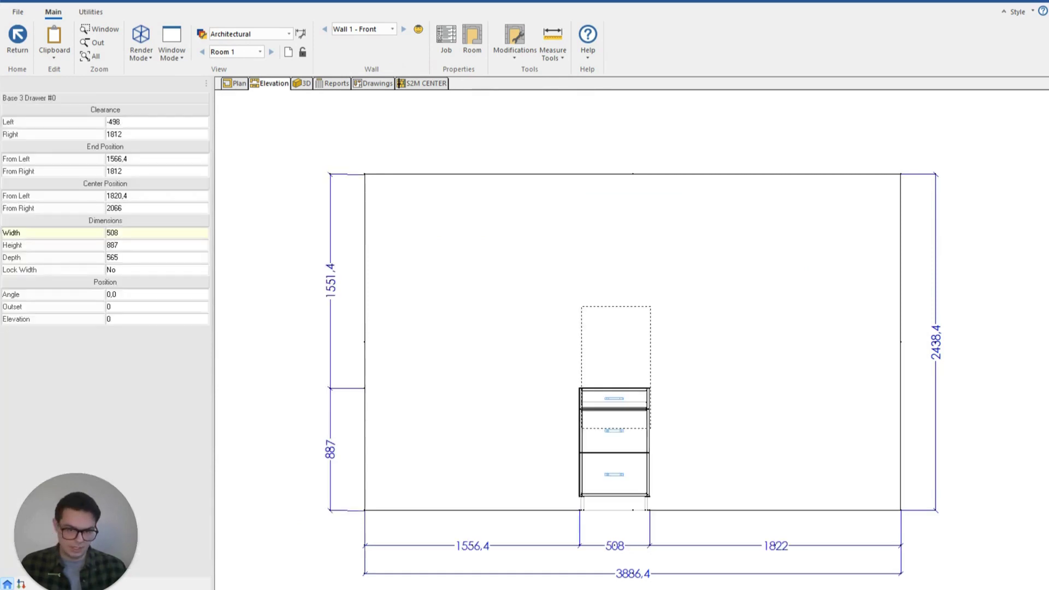
double_click(629, 469)
drag(645, 306, 353, 268)
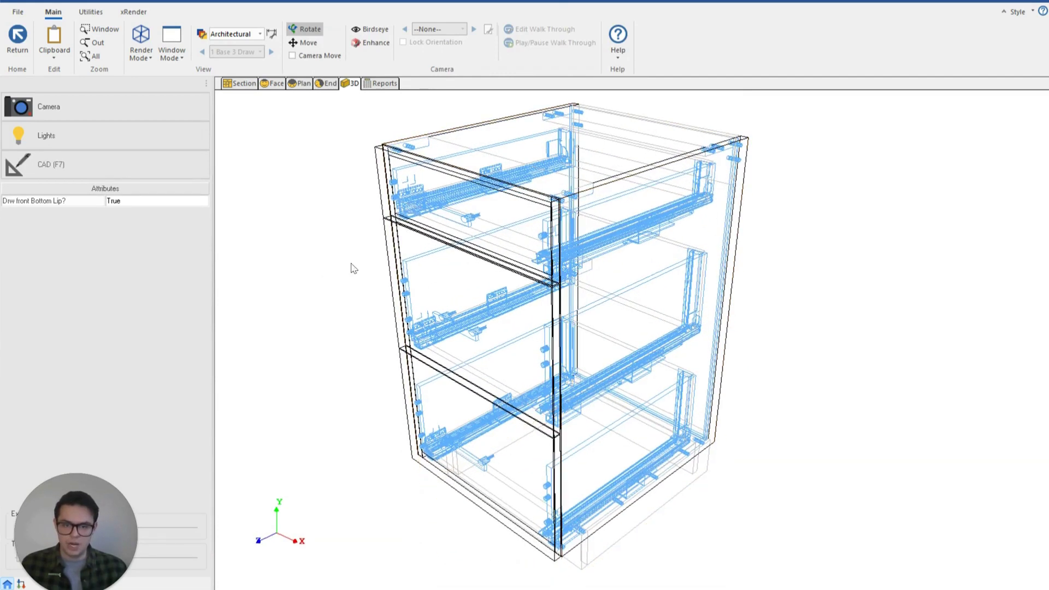